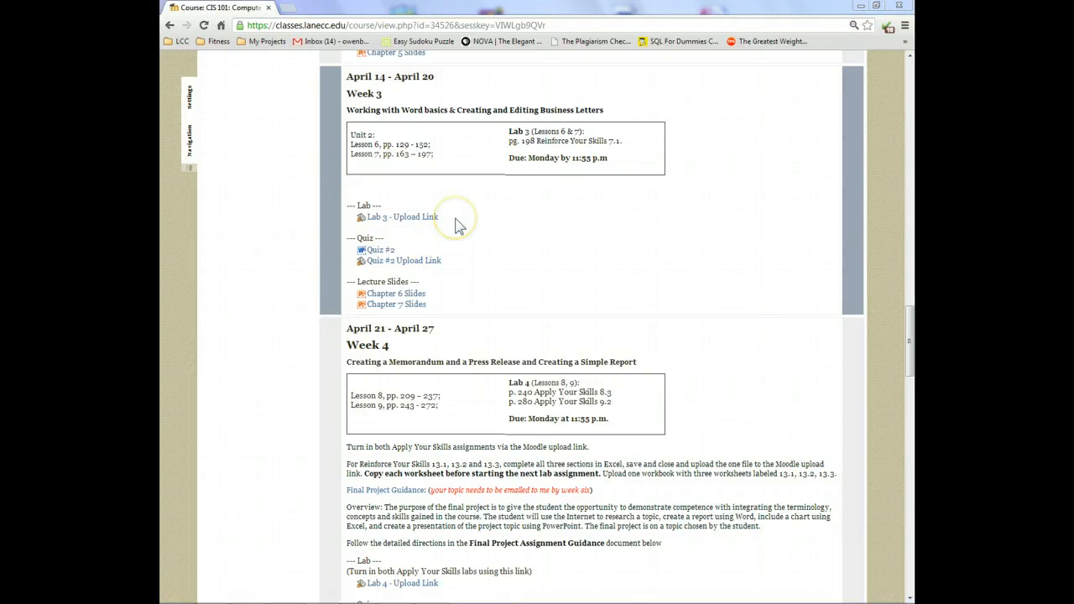
Switch to the blank Word document, maximize its window and show the paragraph marks
{"action": "key", "text": "alt+Tab"}
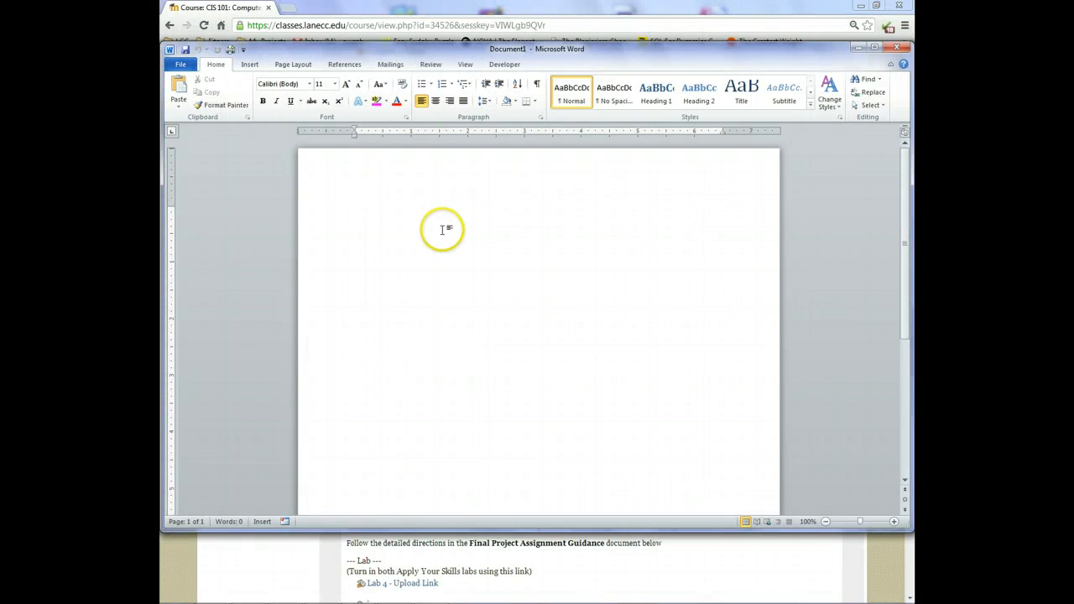
{"action": "left_click", "coordinate": [875, 47]}
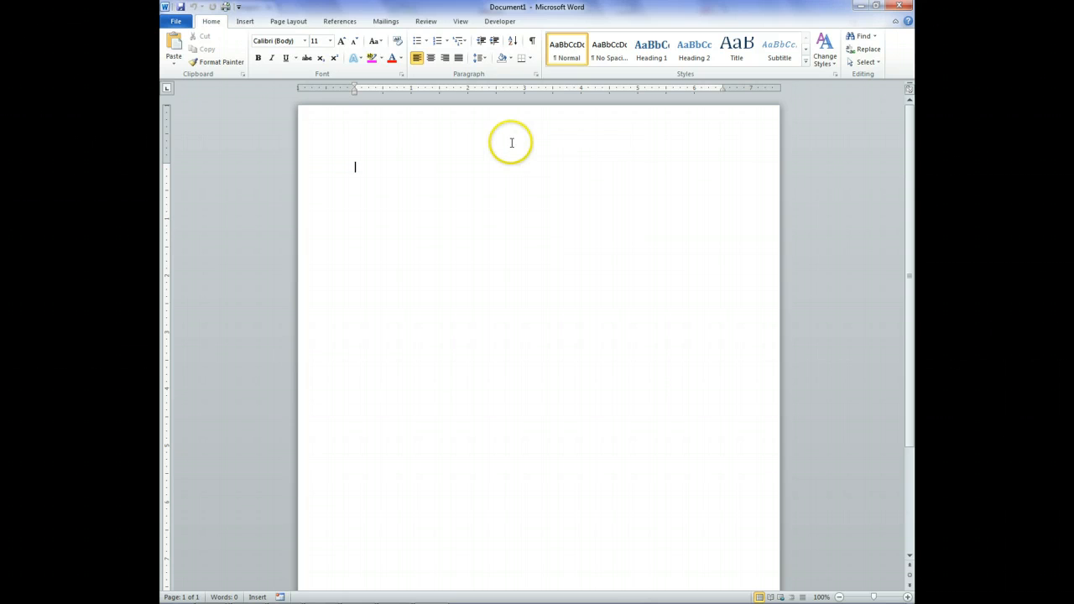
{"action": "left_click", "coordinate": [530, 93]}
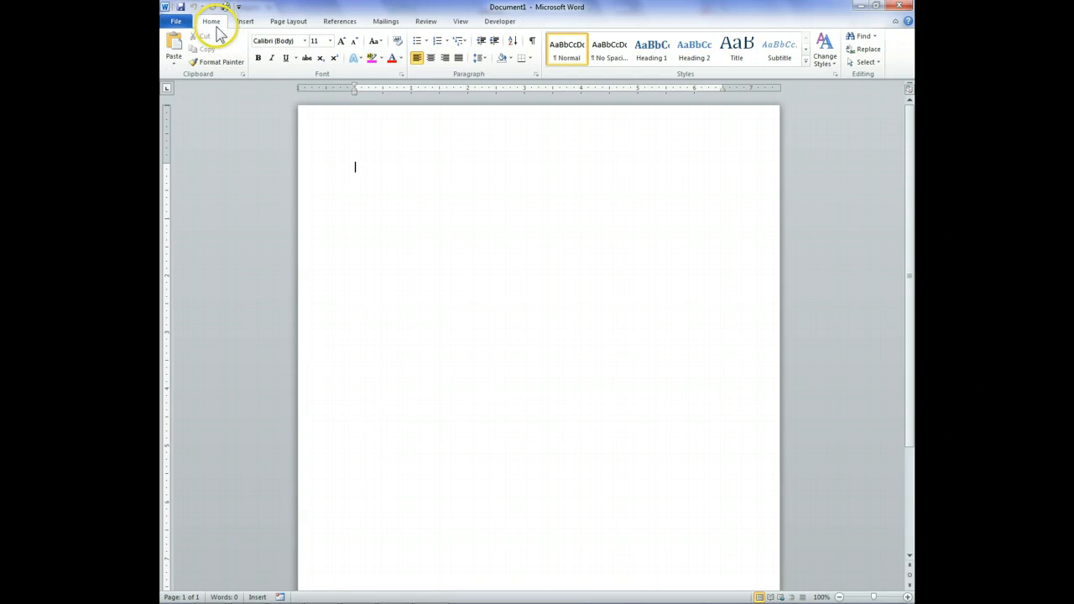
{"action": "left_click", "coordinate": [537, 44]}
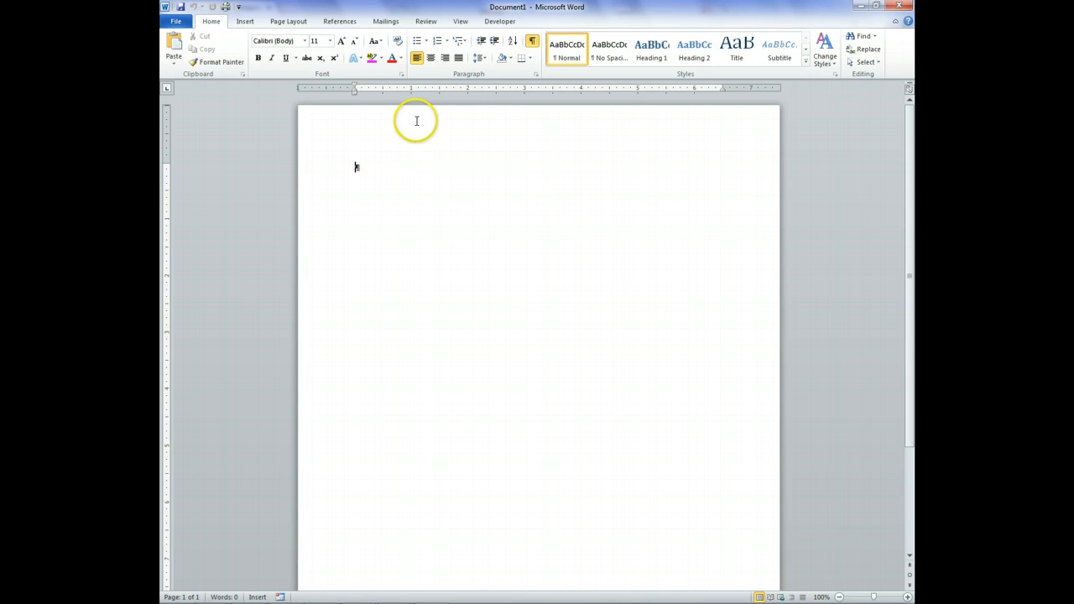
Set the line spacing of the empty paragraph to 1.0
{"action": "left_click", "coordinate": [489, 65]}
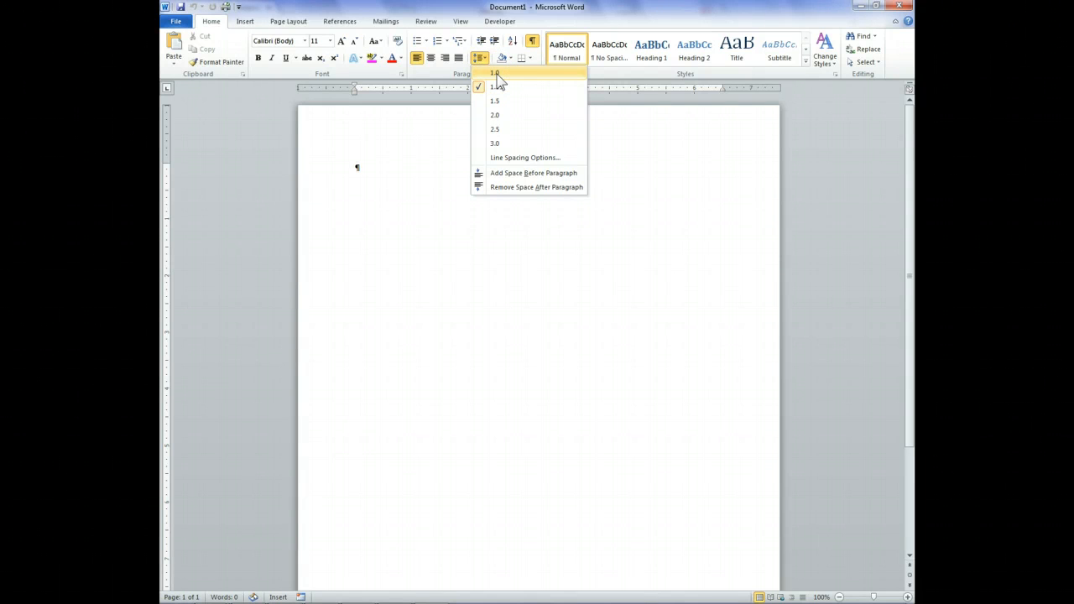
{"action": "left_click", "coordinate": [497, 74]}
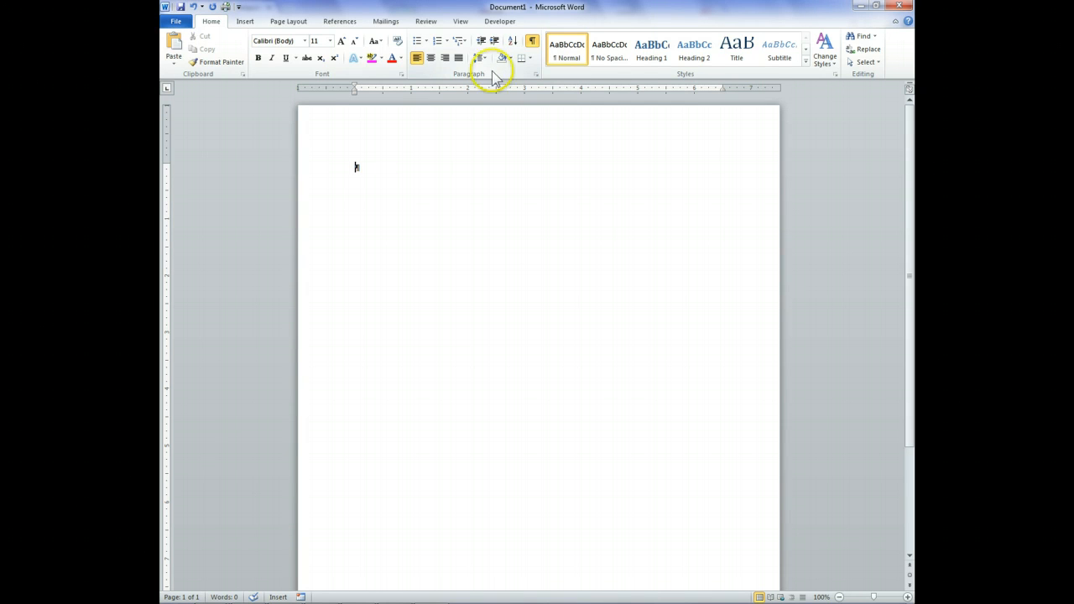
{"action": "left_click", "coordinate": [487, 63]}
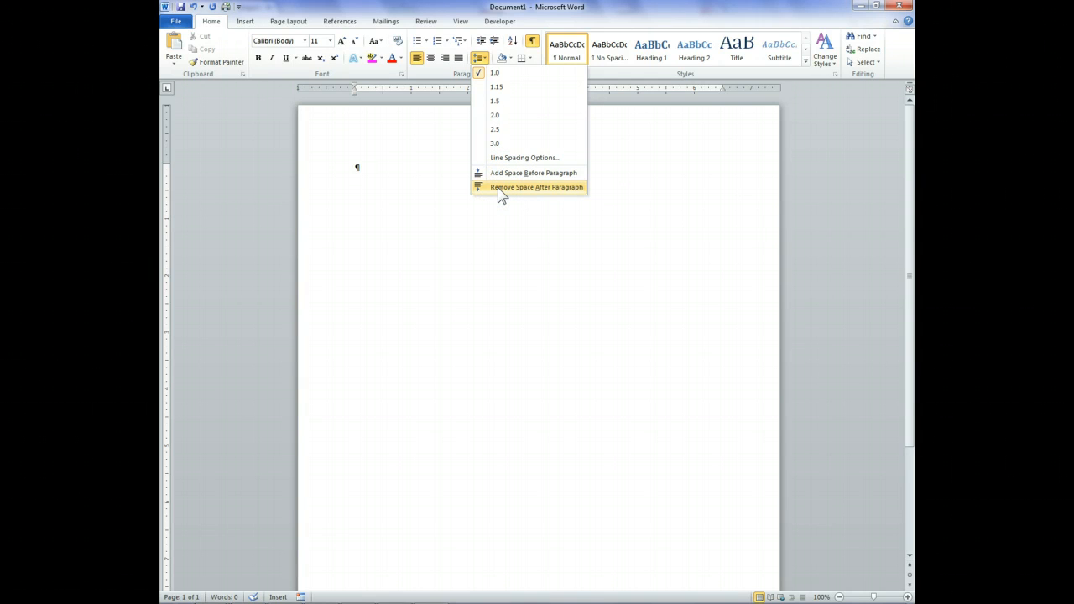
{"action": "left_click", "coordinate": [408, 186]}
{"action": "left_click", "coordinate": [394, 192]}
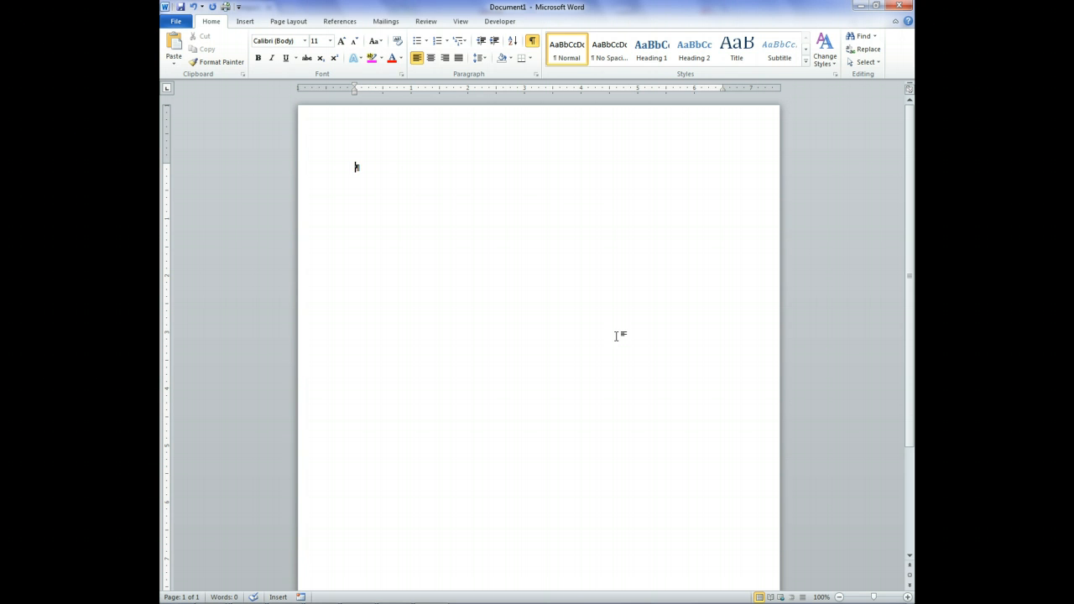
Insert three blank lines to try out the paragraph spacing, and delete them again
{"action": "key", "text": "Return"}
{"action": "key", "text": "Return"}
{"action": "key", "text": "Return"}
{"action": "left_click", "coordinate": [365, 240]}
{"action": "key", "text": "BackSpace"}
{"action": "key", "text": "BackSpace"}
{"action": "key", "text": "BackSpace"}
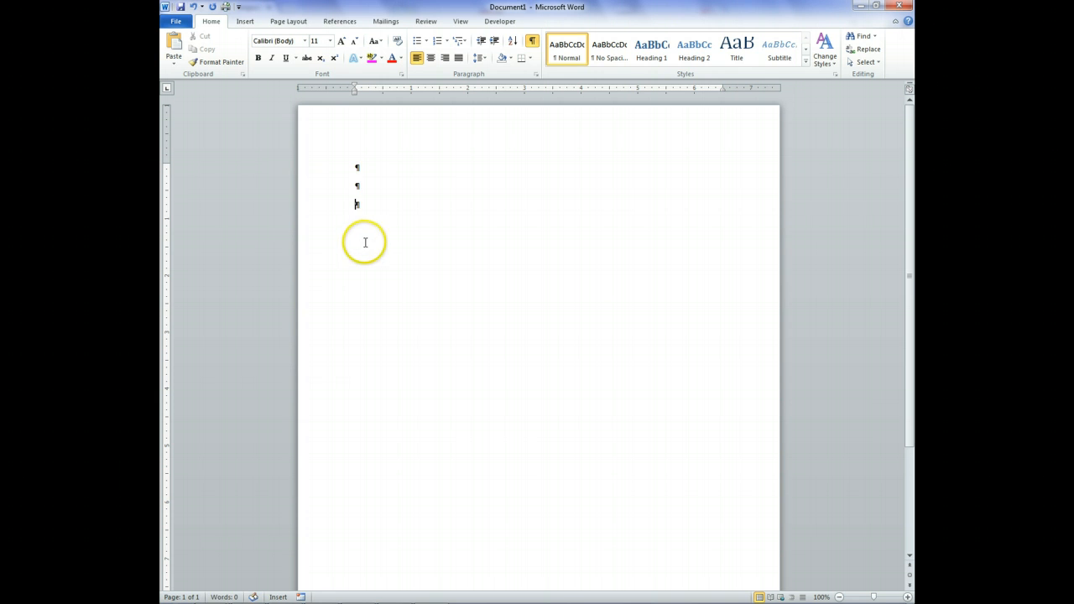
{"action": "left_click", "coordinate": [354, 167]}
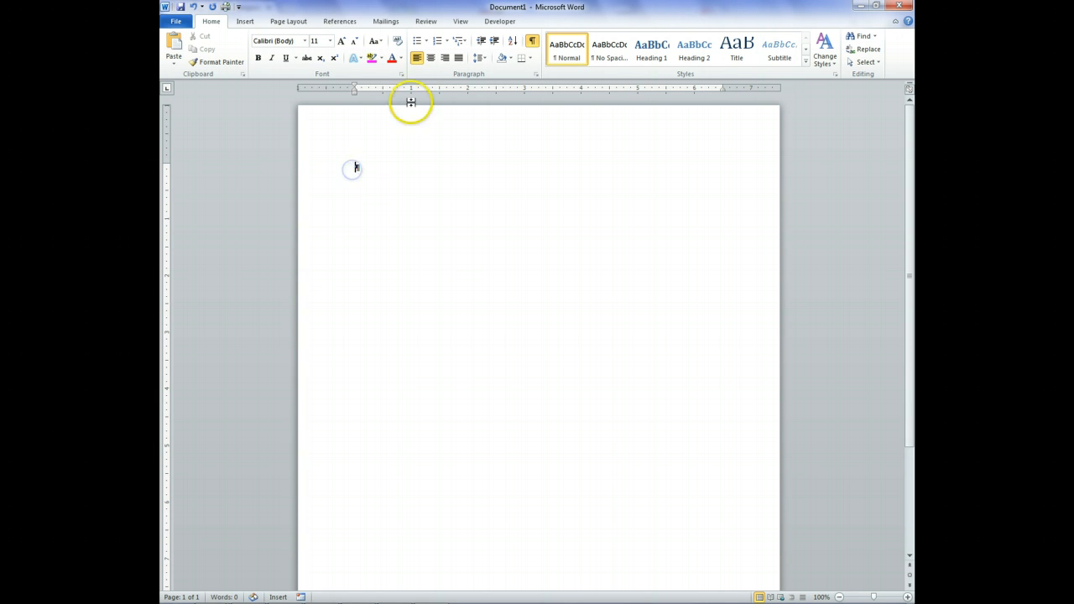
Remove the space after the first paragraph and check the spacing options
{"action": "left_click", "coordinate": [481, 58]}
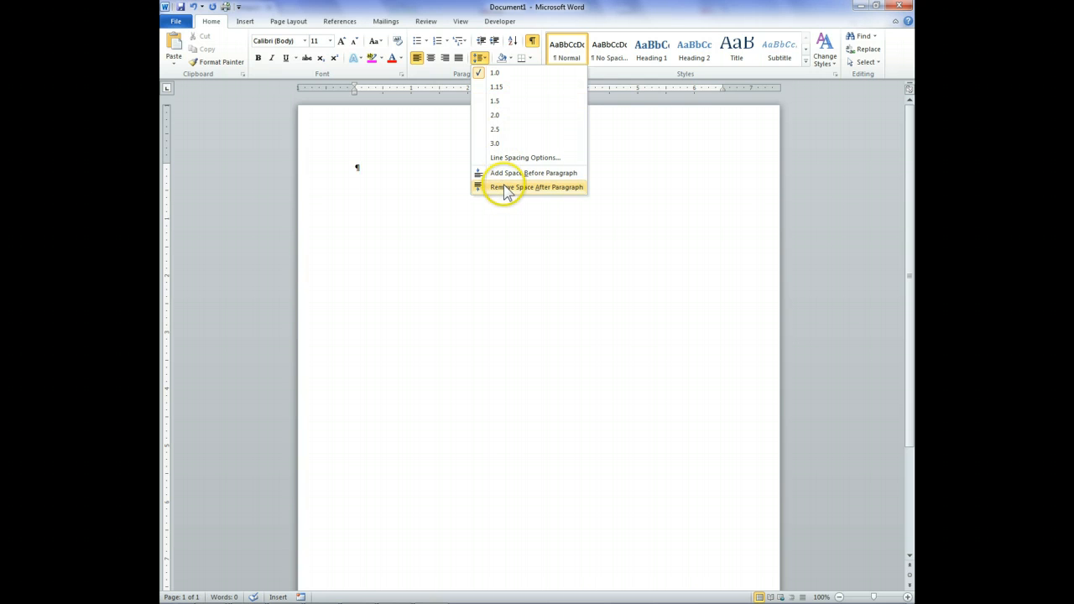
{"action": "left_click", "coordinate": [505, 188]}
{"action": "left_click", "coordinate": [481, 58]}
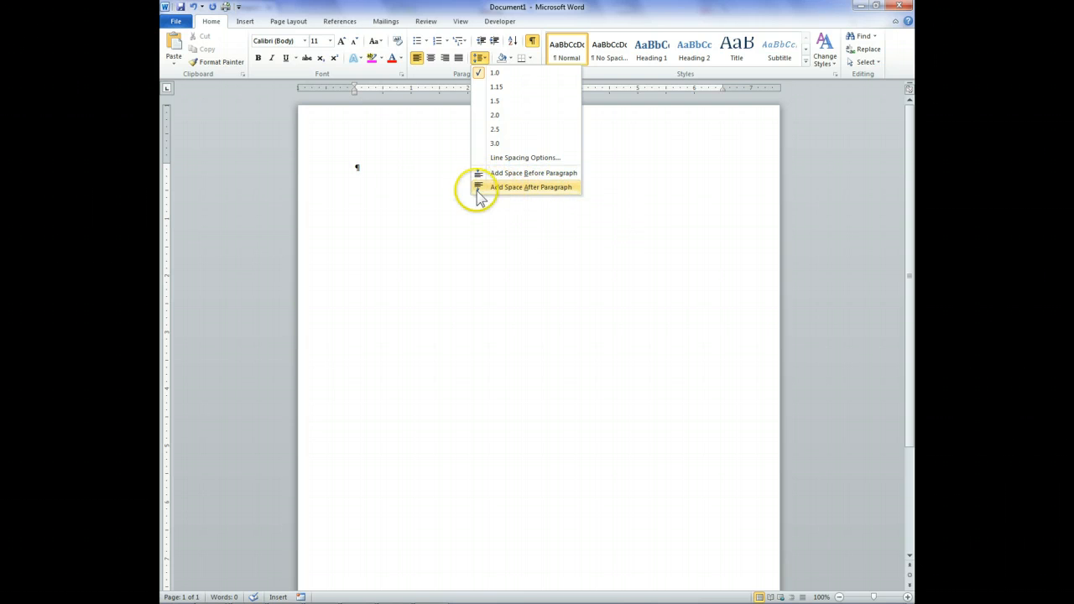
{"action": "left_click", "coordinate": [360, 168]}
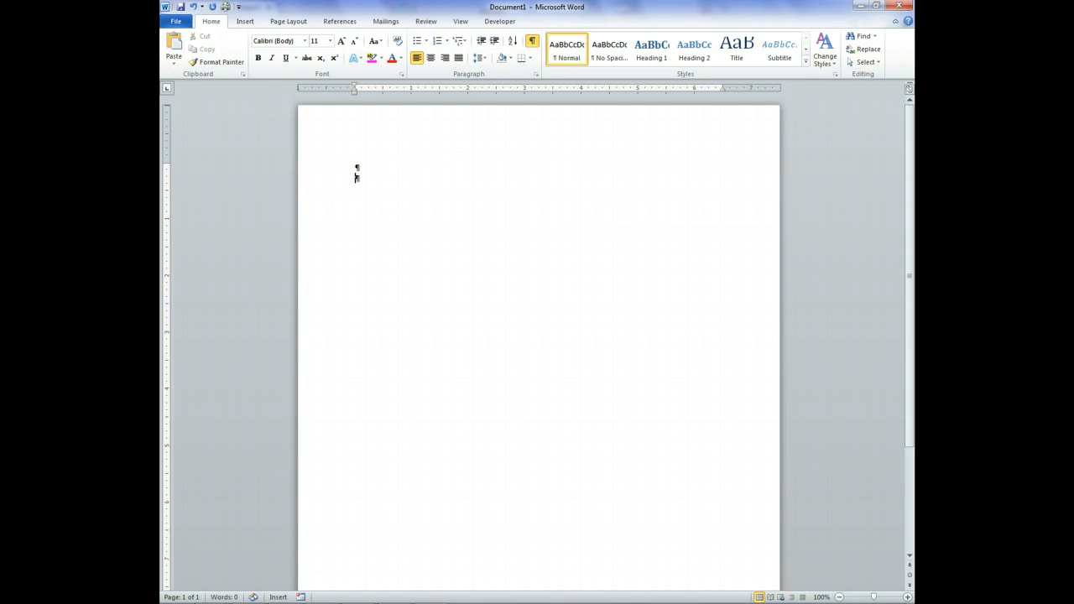
Insert five blank lines at the start of the page
{"action": "key", "text": "Return"}
{"action": "key", "text": "Return"}
{"action": "key", "text": "Return"}
{"action": "key", "text": "Return"}
{"action": "key", "text": "Return"}
Enter the letter date January 11, 2012 below the blank lines, accepting the AutoComplete suggestion for the month
{"action": "type", "text": "Jan"}
{"action": "type", "text": "a"}
{"action": "left_click", "coordinate": [376, 219]}
{"action": "type", "text": "r"}
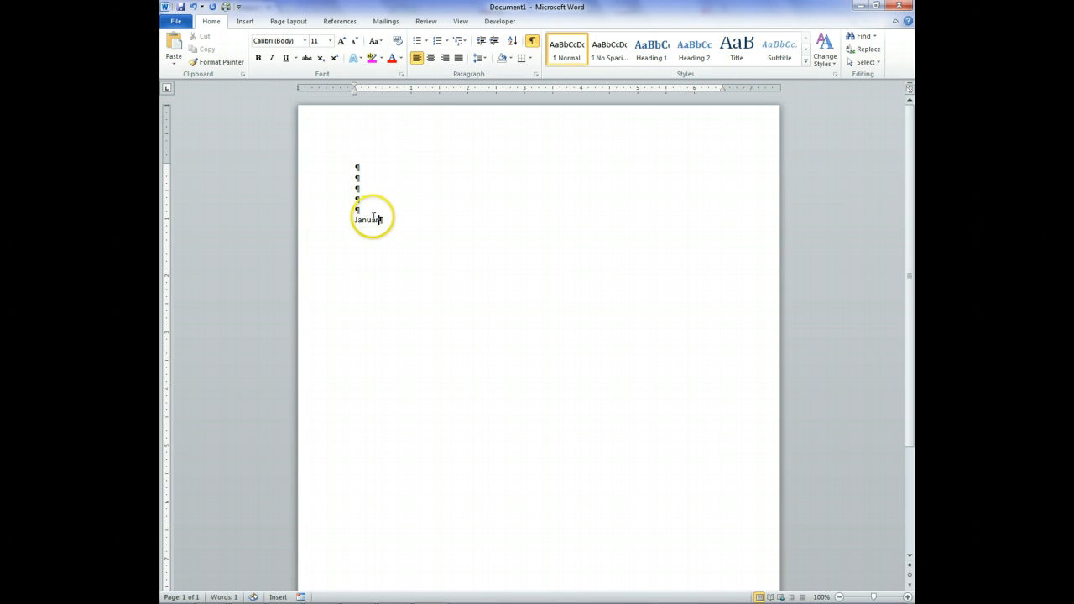
{"action": "key", "text": "BackSpace"}
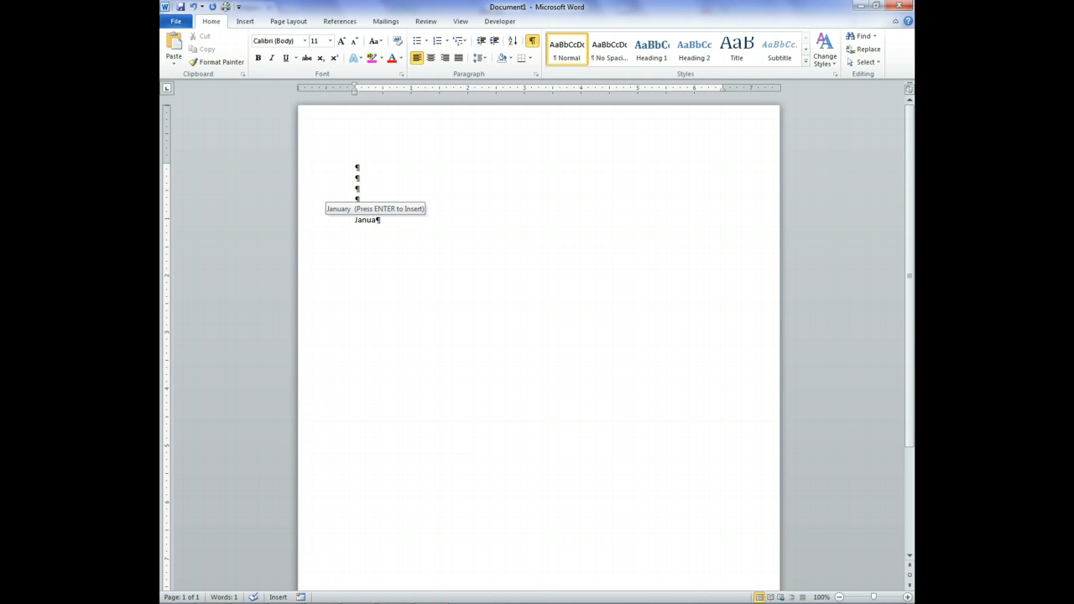
{"action": "key", "text": "Return"}
{"action": "type", "text": "11"}
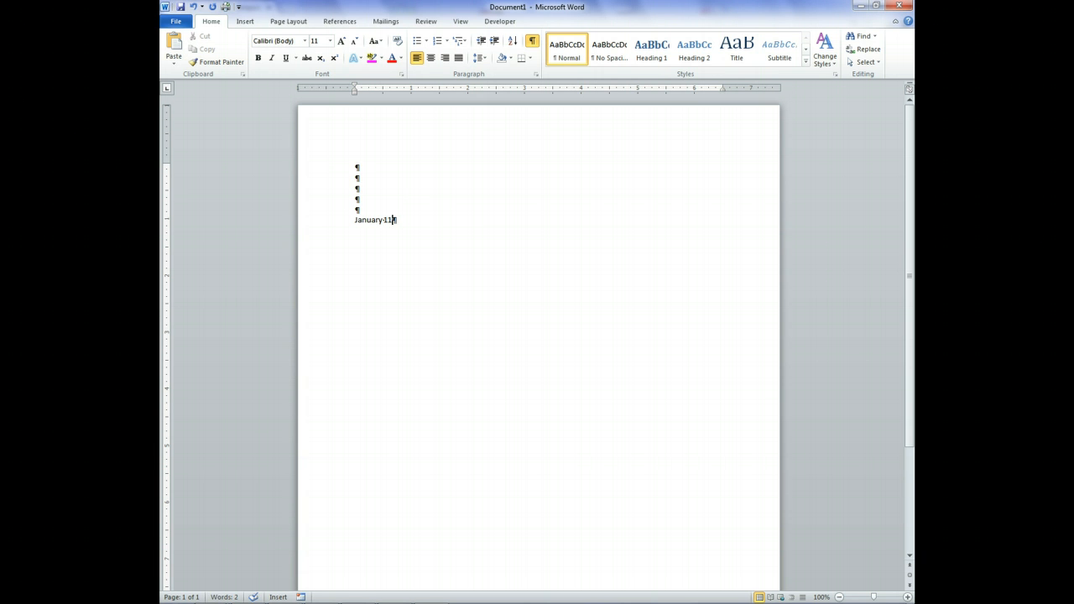
{"action": "type", "text": ", 20012"}
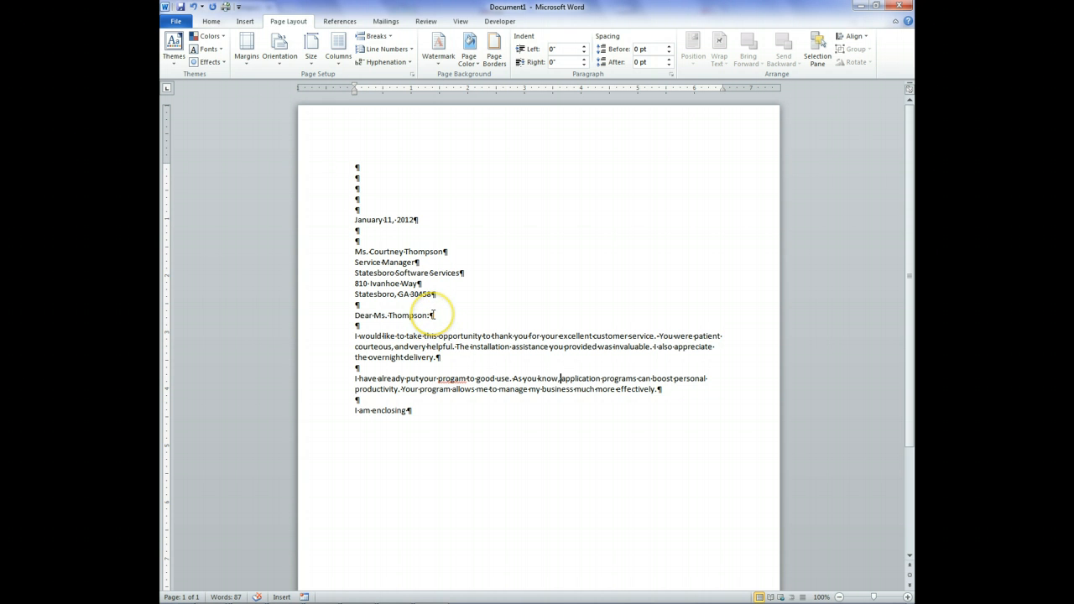
Insert an extra blank line after the salutation and remove it again
{"action": "left_click", "coordinate": [433, 316]}
{"action": "left_click", "coordinate": [438, 316]}
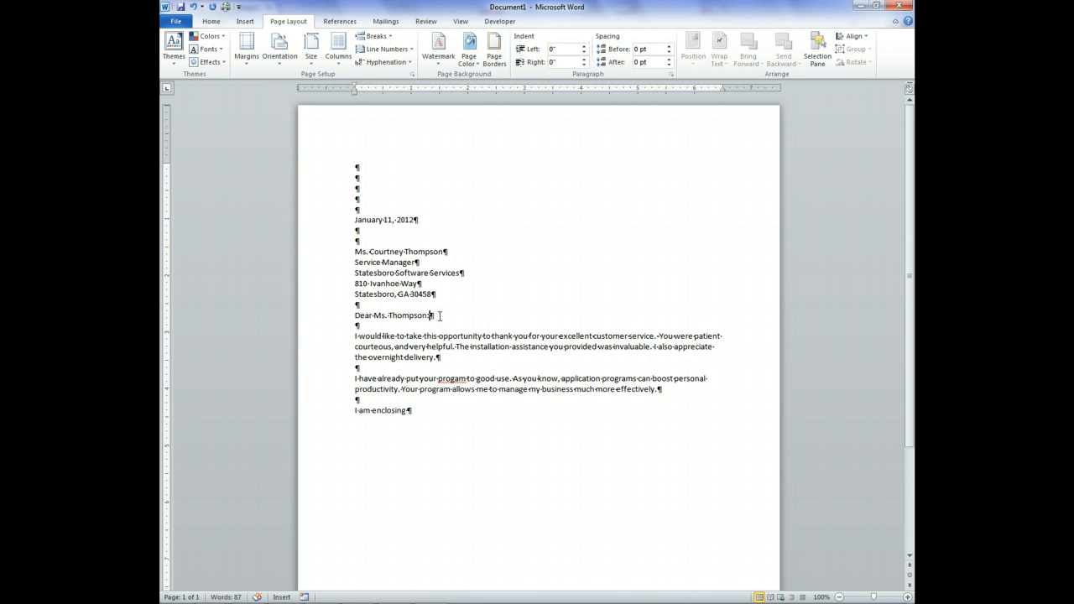
{"action": "left_click", "coordinate": [439, 320]}
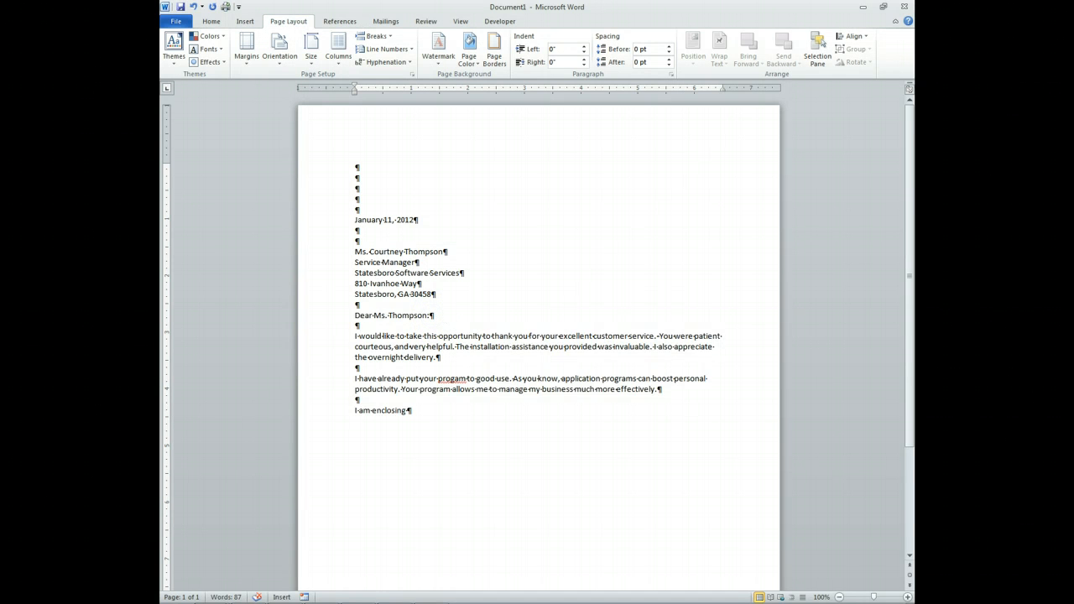
{"action": "key", "text": "Return"}
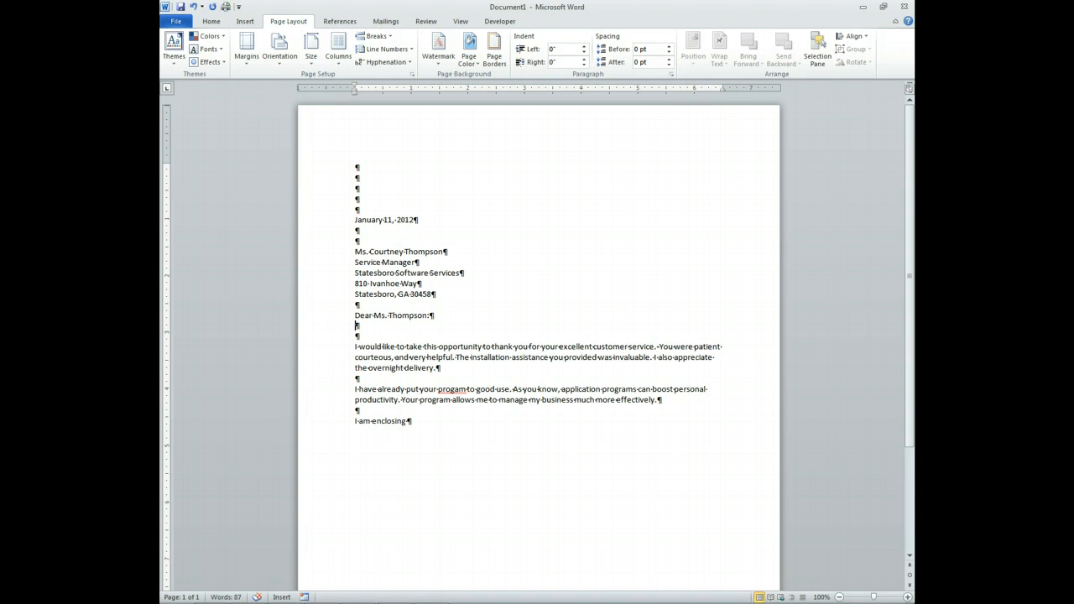
{"action": "key", "text": "BackSpace"}
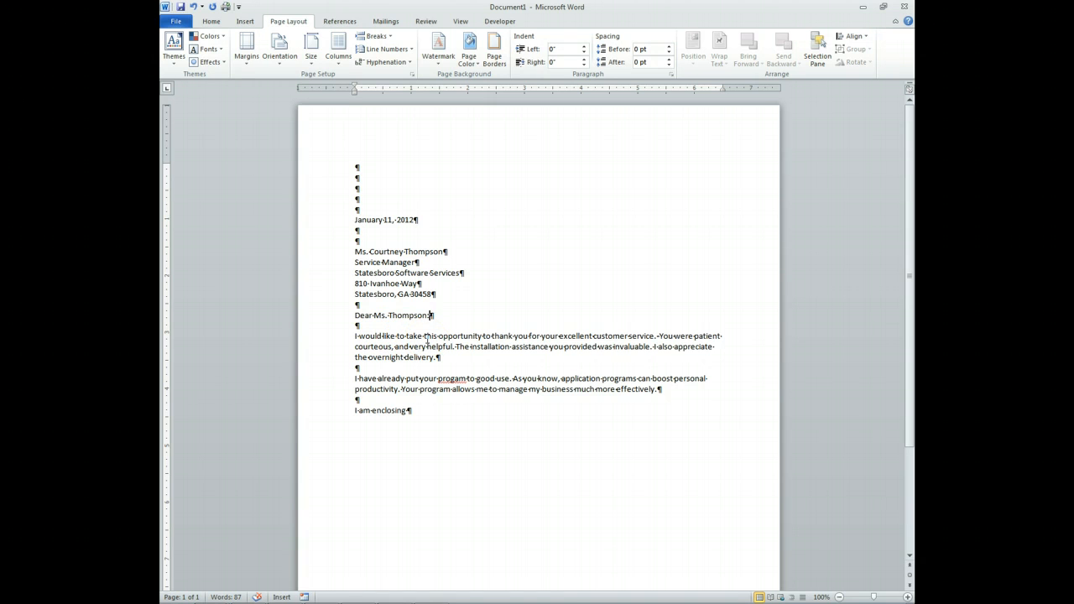
Continue the last line after "I am enclosing" with the mistyped word "teh" to let AutoCorrect turn it into "the"
{"action": "left_click", "coordinate": [214, 24]}
{"action": "type", "text": "teh"}
Correct the misspelled "progam" in the second body paragraph to the suggested "program", and return to the end of the letter
{"action": "left_click", "coordinate": [467, 379]}
{"action": "left_click", "coordinate": [459, 379]}
{"action": "left_click", "coordinate": [454, 379]}
{"action": "key", "text": "Delete"}
{"action": "left_click", "coordinate": [454, 379]}
{"action": "type", "text": "r"}
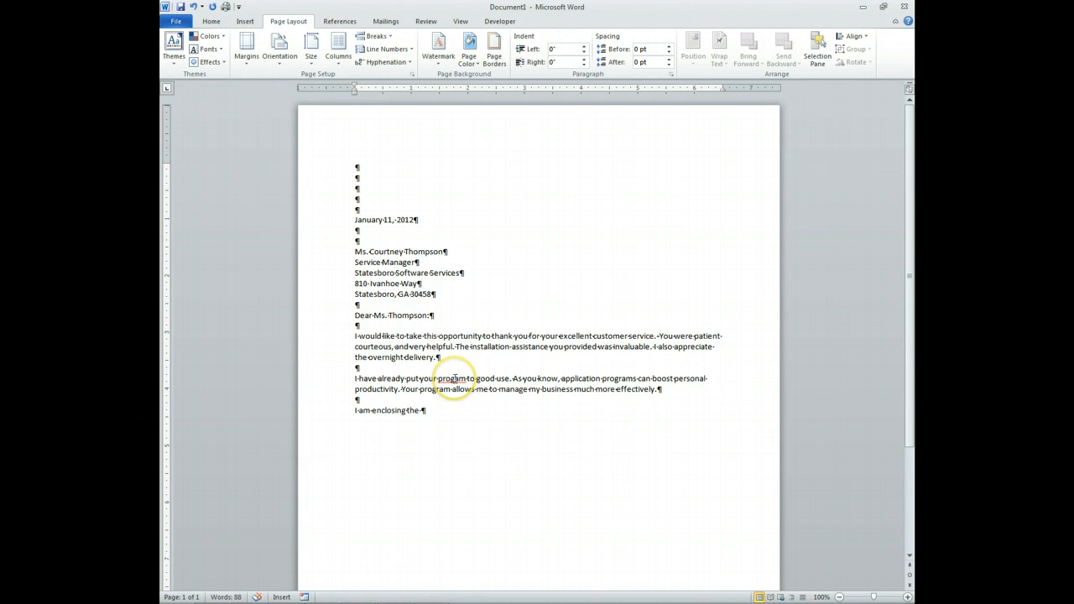
{"action": "key", "text": "BackSpace"}
{"action": "right_click", "coordinate": [454, 380]}
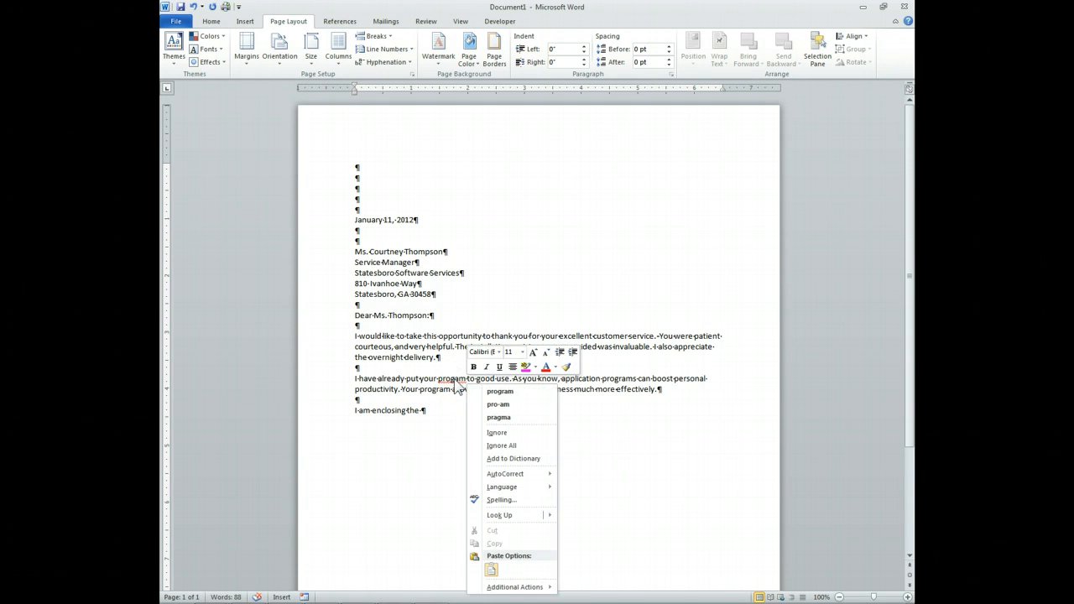
{"action": "left_click", "coordinate": [508, 393]}
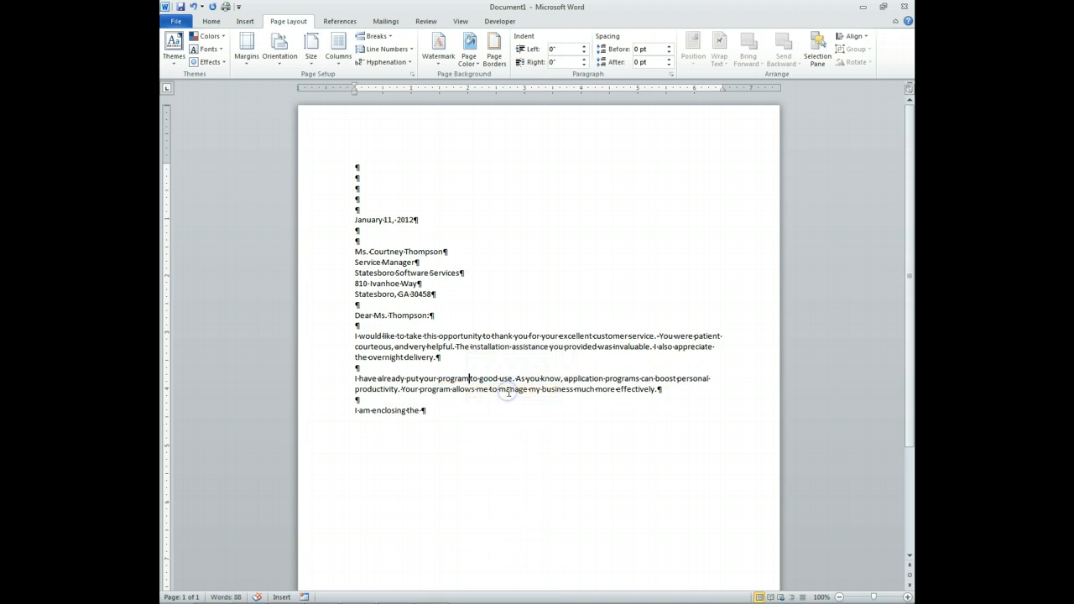
{"action": "left_click", "coordinate": [469, 380]}
{"action": "left_click", "coordinate": [506, 439]}
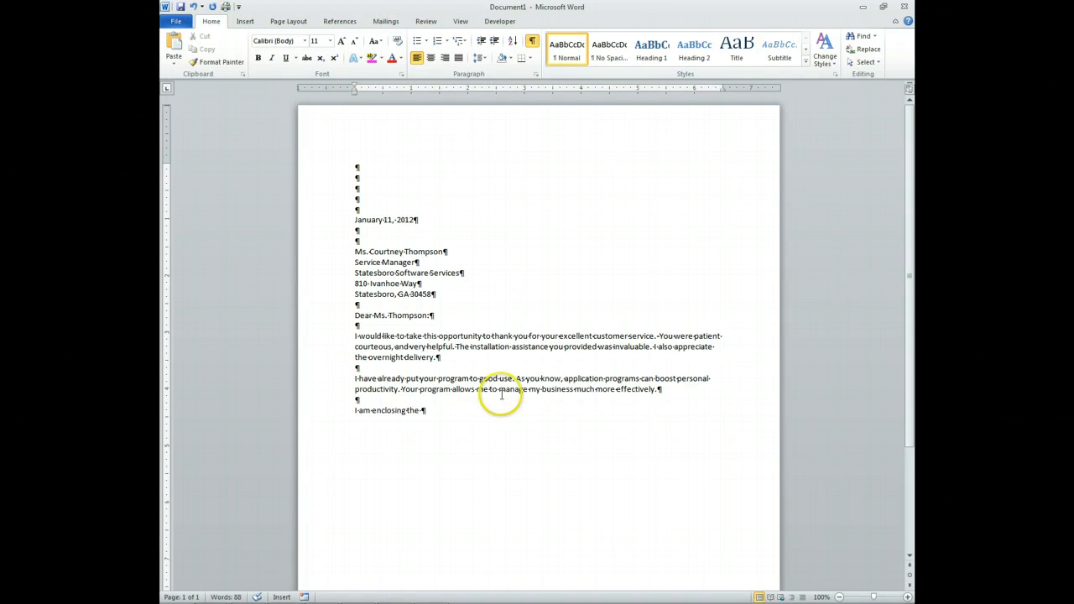
Create an envelope with the recipient's address from the letter, leave the return address blank, and add it to the document
{"action": "left_click", "coordinate": [395, 25]}
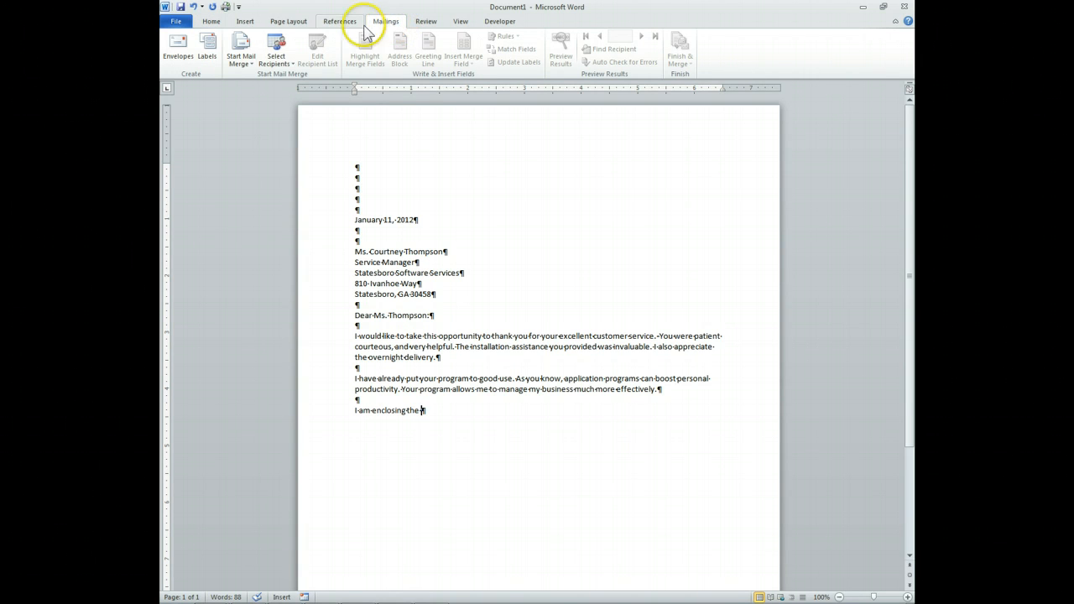
{"action": "left_click", "coordinate": [186, 53]}
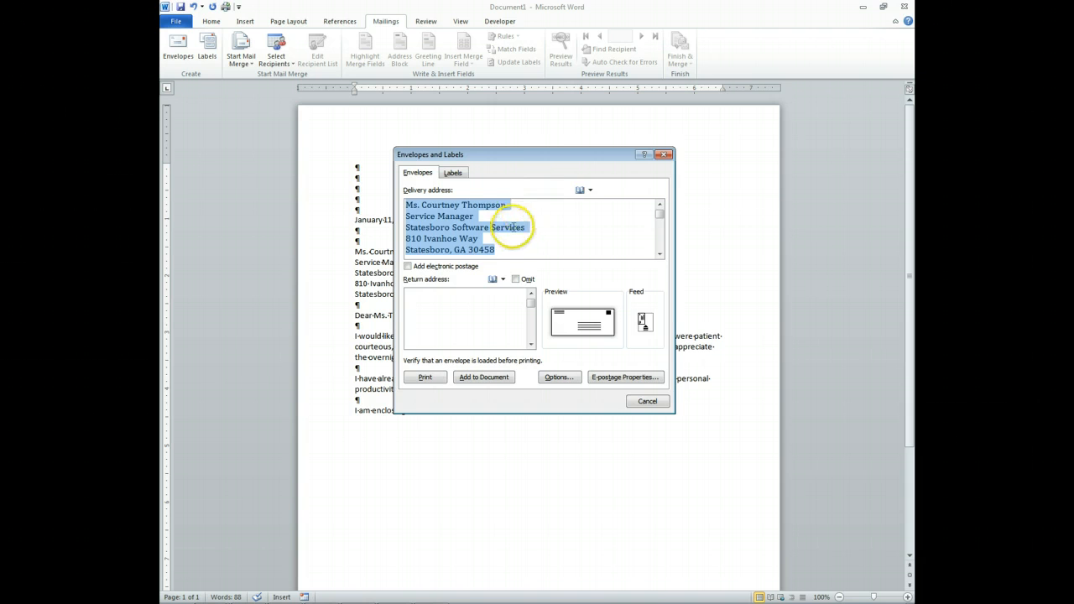
{"action": "left_click_drag", "start_coordinate": [544, 154], "coordinate": [664, 142]}
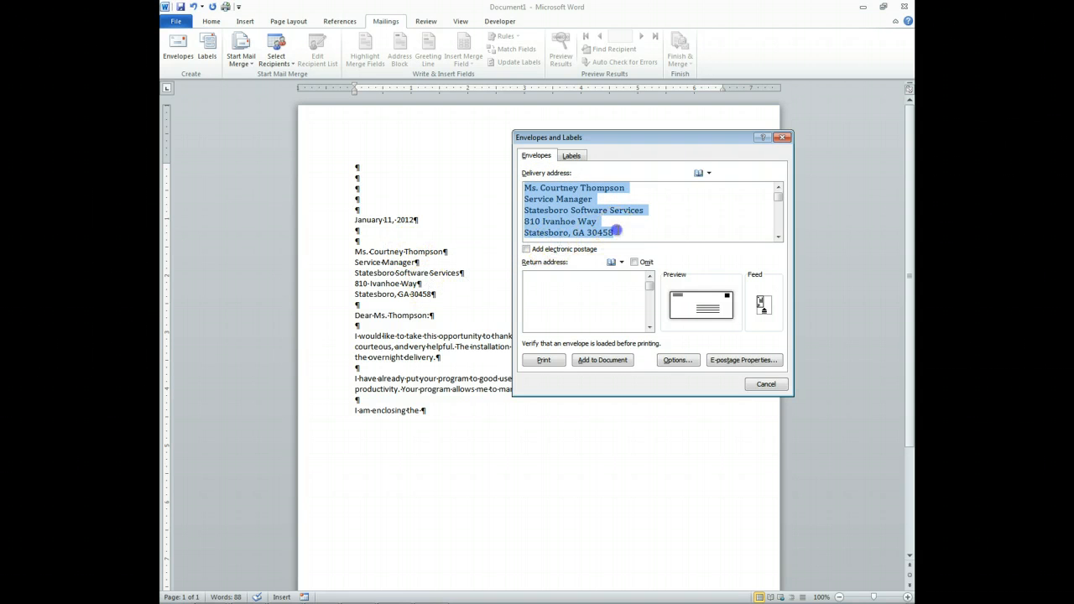
{"action": "left_click", "coordinate": [618, 233]}
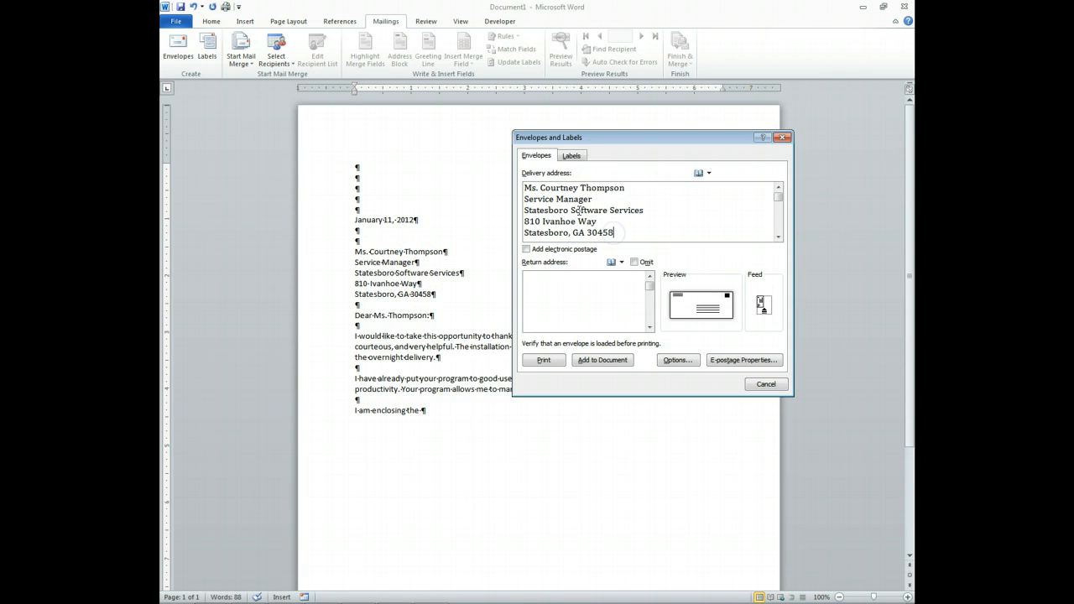
{"action": "left_click", "coordinate": [553, 189]}
{"action": "left_click", "coordinate": [560, 210]}
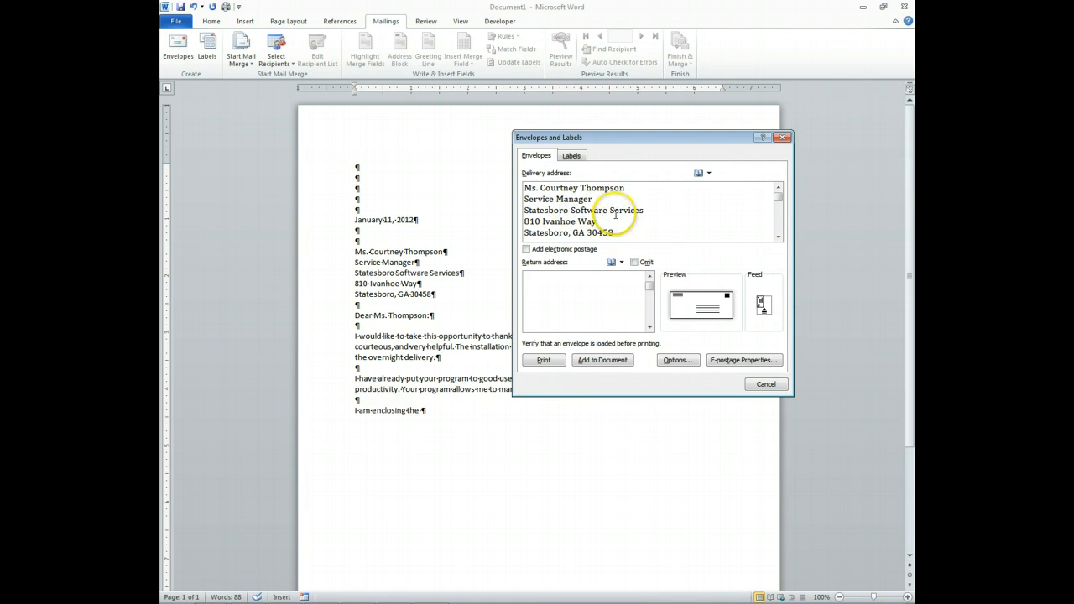
{"action": "left_click", "coordinate": [562, 277]}
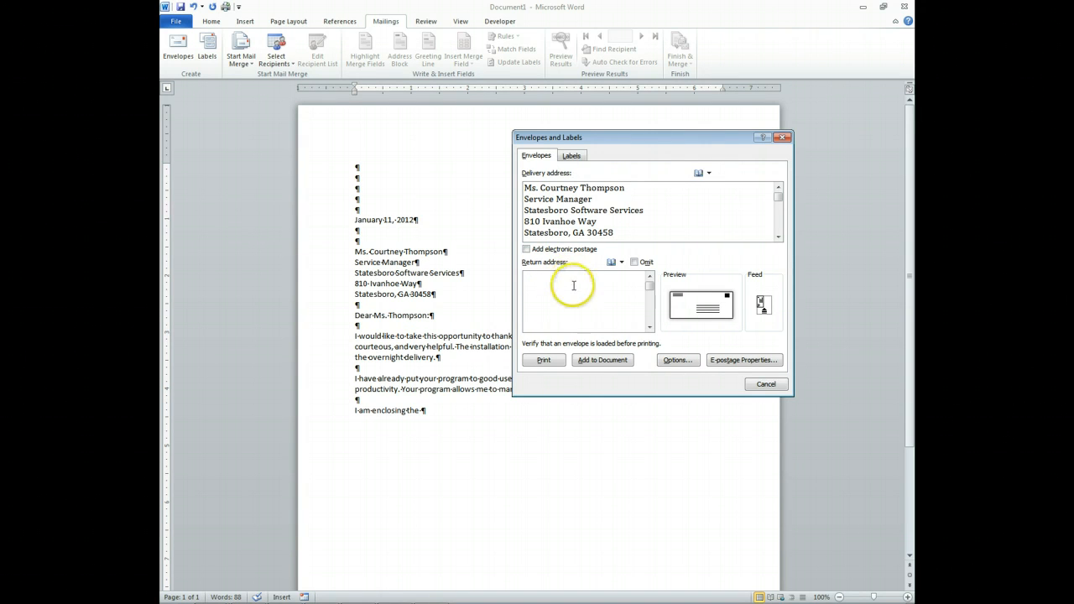
{"action": "left_click", "coordinate": [615, 360]}
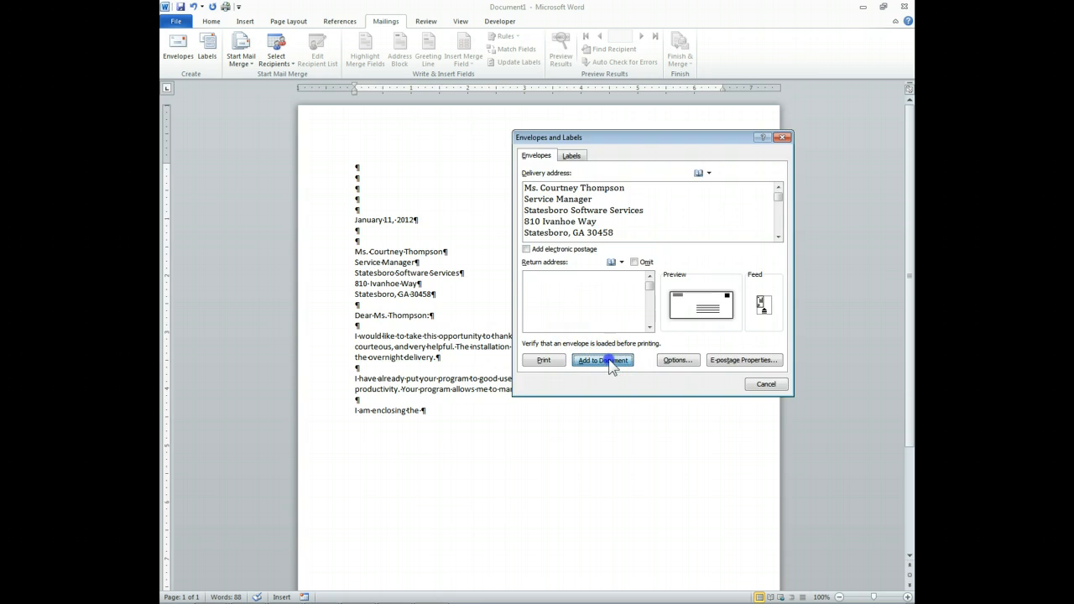